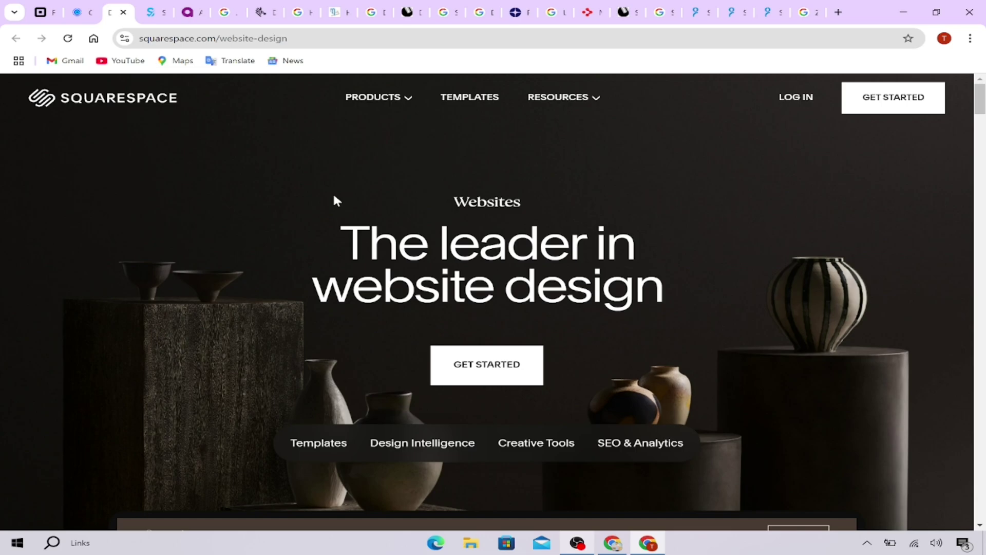
{"action": "scroll", "coordinate": [334, 201], "scroll_direction": "down", "scroll_amount": 2}
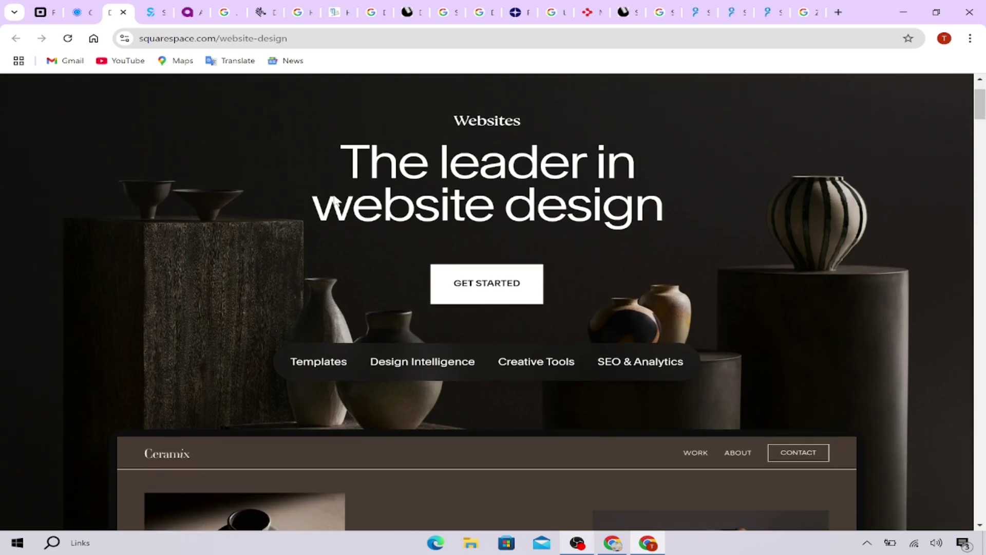
{"action": "scroll", "coordinate": [337, 202], "scroll_direction": "down", "scroll_amount": 2}
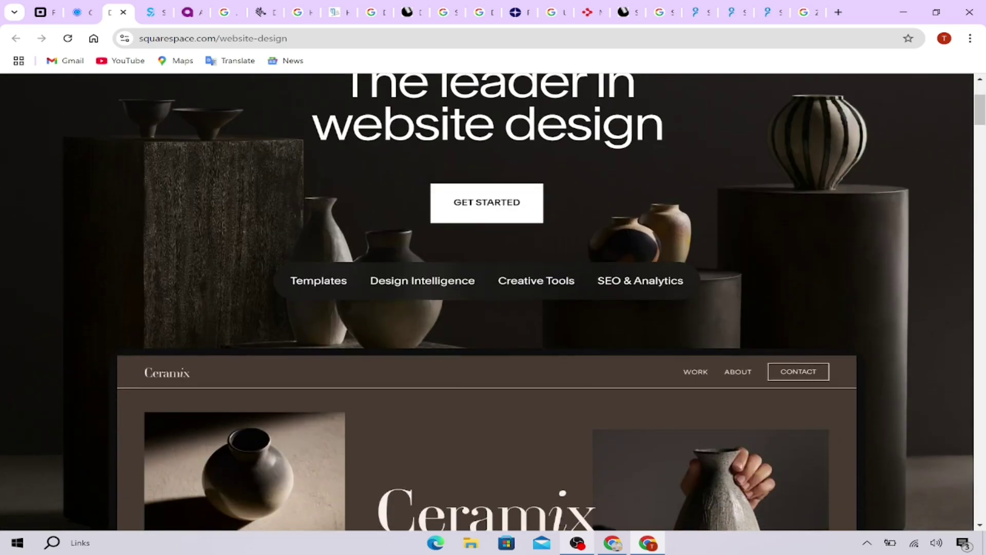
{"action": "scroll", "coordinate": [334, 197], "scroll_direction": "down", "scroll_amount": 2}
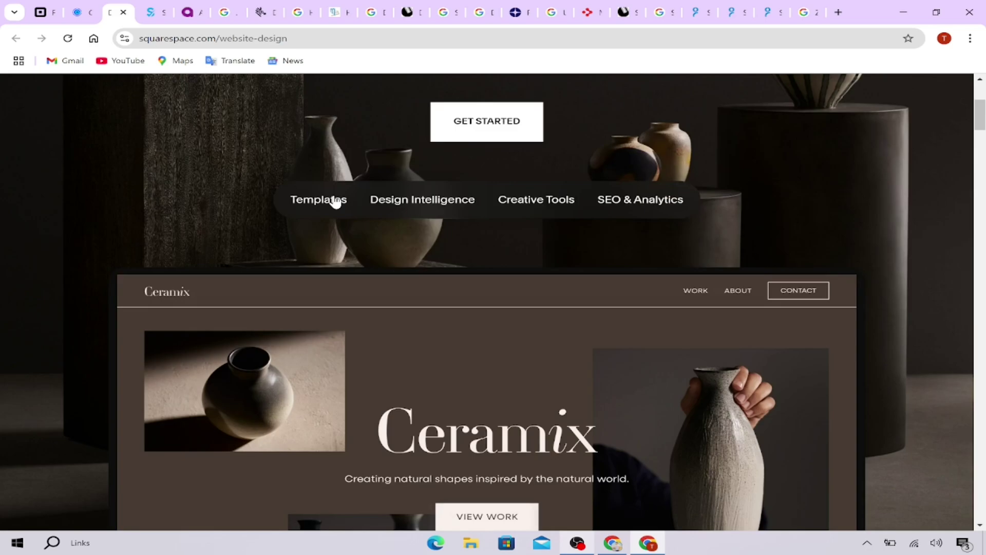
{"action": "scroll", "coordinate": [335, 203], "scroll_direction": "up", "scroll_amount": 4}
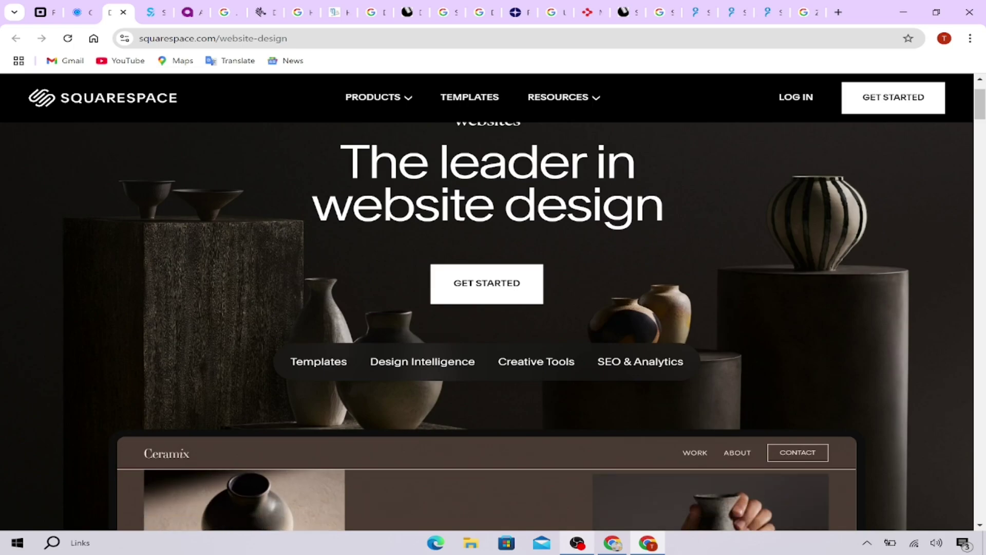
{"action": "scroll", "coordinate": [493, 300], "scroll_direction": "down", "scroll_amount": 2}
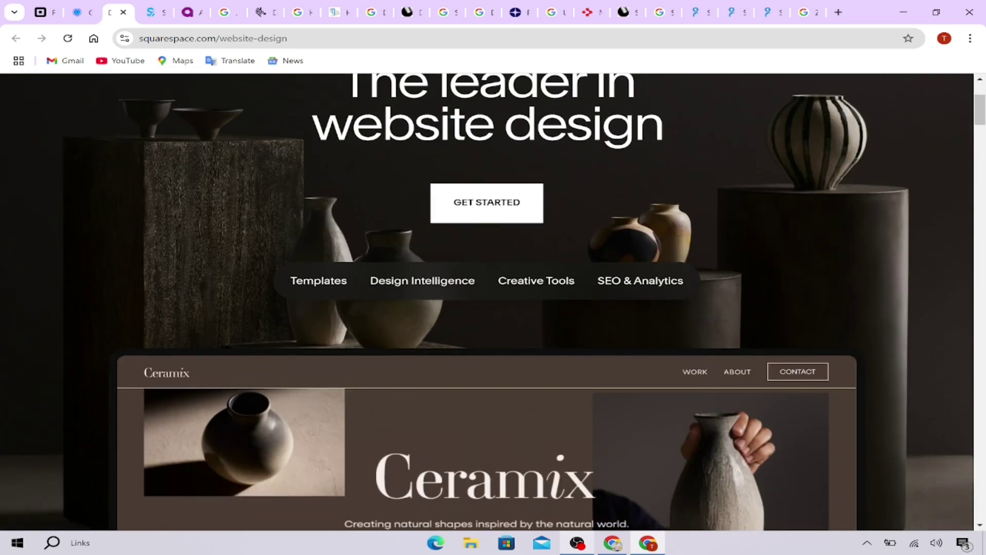
{"action": "scroll", "coordinate": [493, 301], "scroll_direction": "down", "scroll_amount": 2}
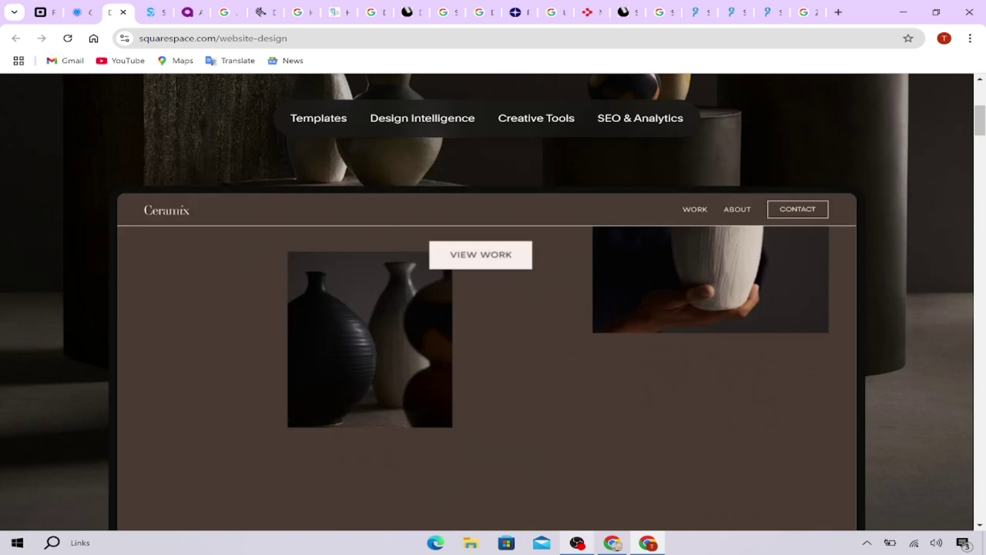
{"action": "scroll", "coordinate": [335, 198], "scroll_direction": "down", "scroll_amount": 2}
{"action": "scroll", "coordinate": [334, 201], "scroll_direction": "down", "scroll_amount": 2}
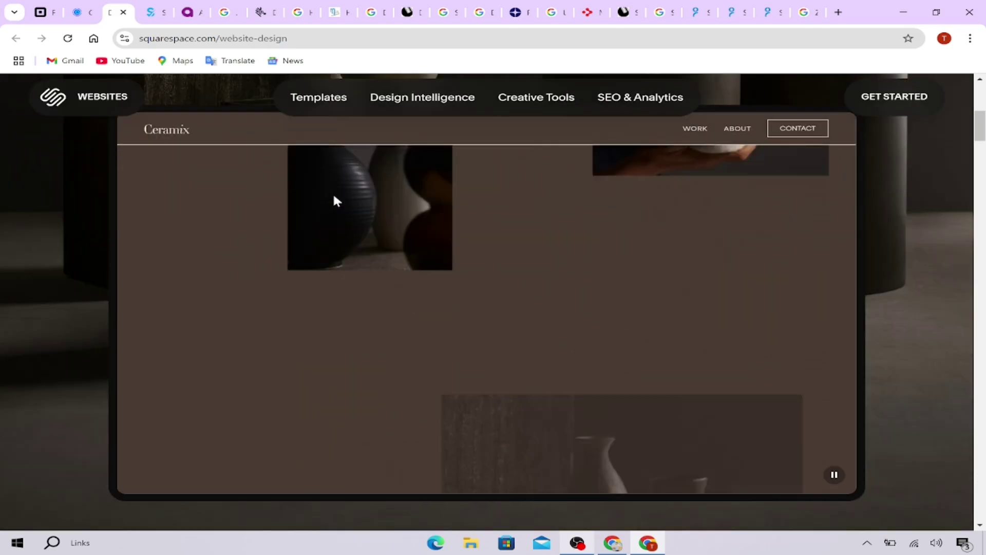
{"action": "scroll", "coordinate": [334, 201], "scroll_direction": "down", "scroll_amount": 2}
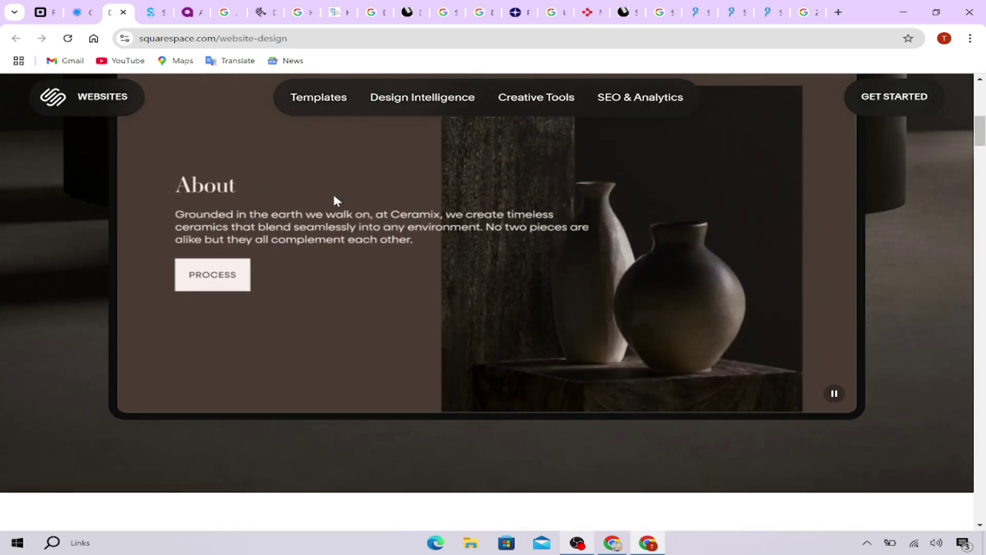
{"action": "scroll", "coordinate": [334, 201], "scroll_direction": "down", "scroll_amount": 2}
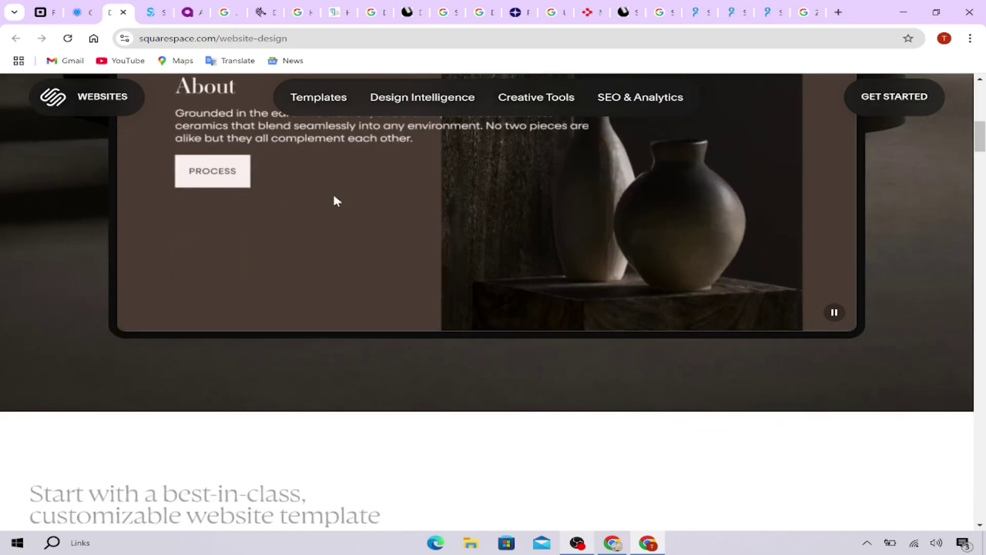
{"action": "scroll", "coordinate": [334, 202], "scroll_direction": "down", "scroll_amount": 2}
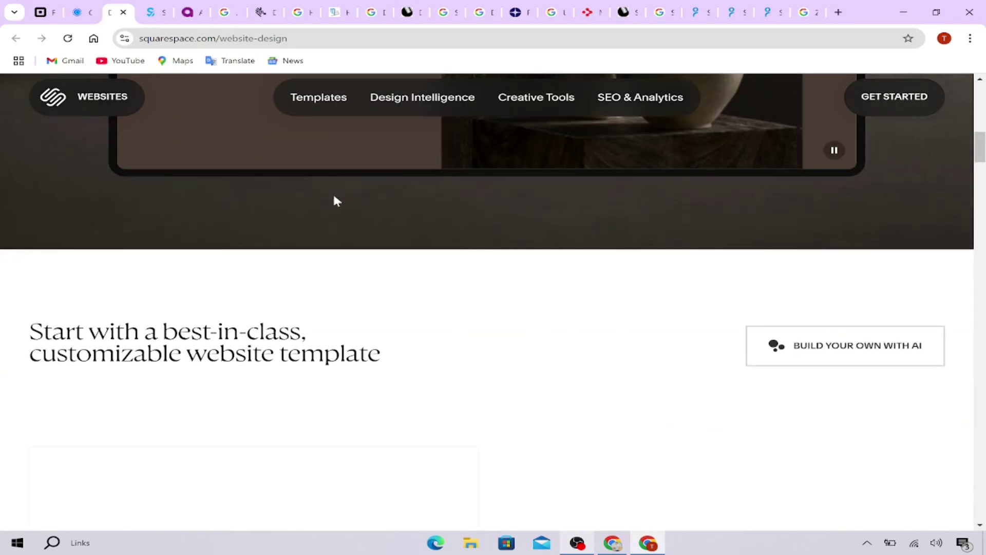
{"action": "scroll", "coordinate": [333, 201], "scroll_direction": "down", "scroll_amount": 5}
Look over Calendly's core features for sales teams, then return to Squarespace's website design page
{"action": "key", "text": "ctrl+shift+Tab"}
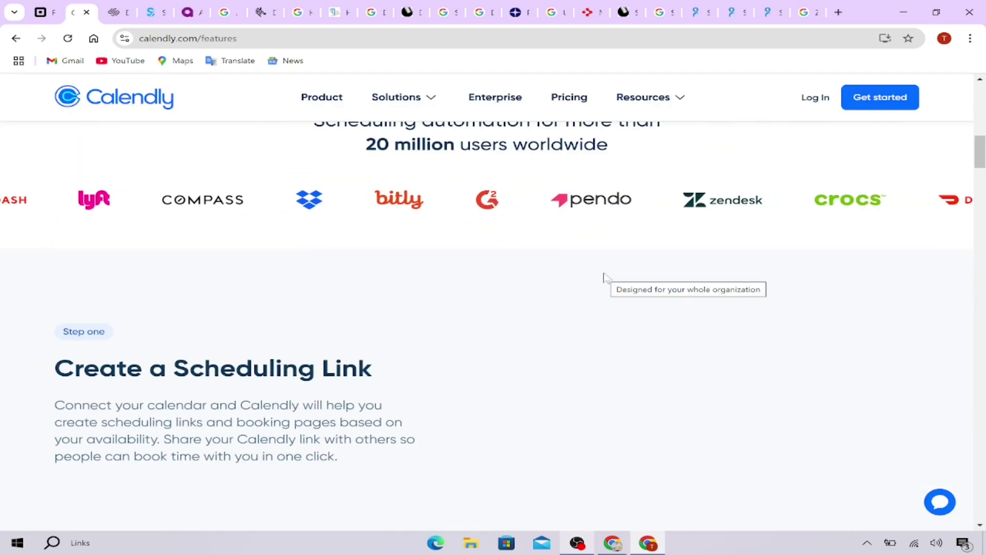
{"action": "scroll", "coordinate": [597, 293], "scroll_direction": "down", "scroll_amount": 5}
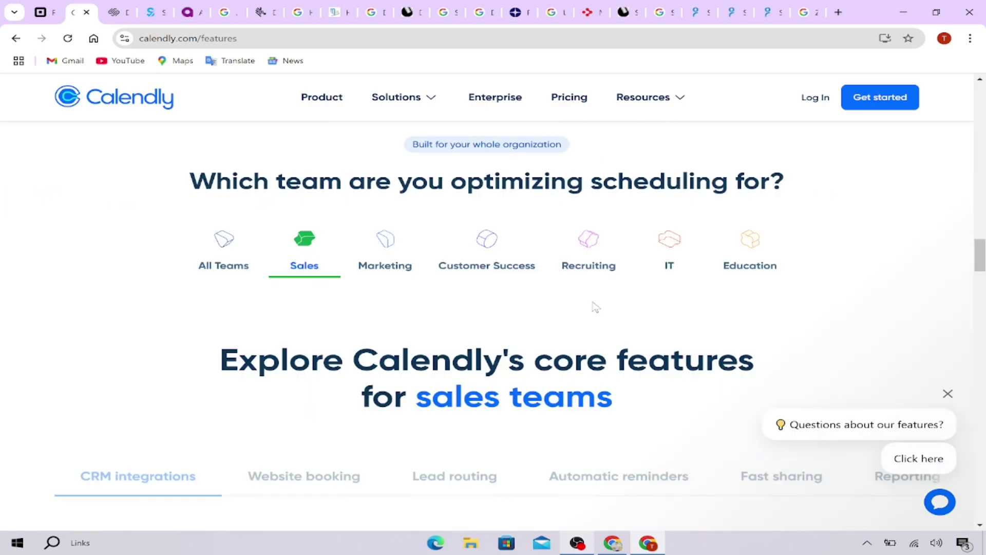
{"action": "scroll", "coordinate": [594, 306], "scroll_direction": "down", "scroll_amount": 2}
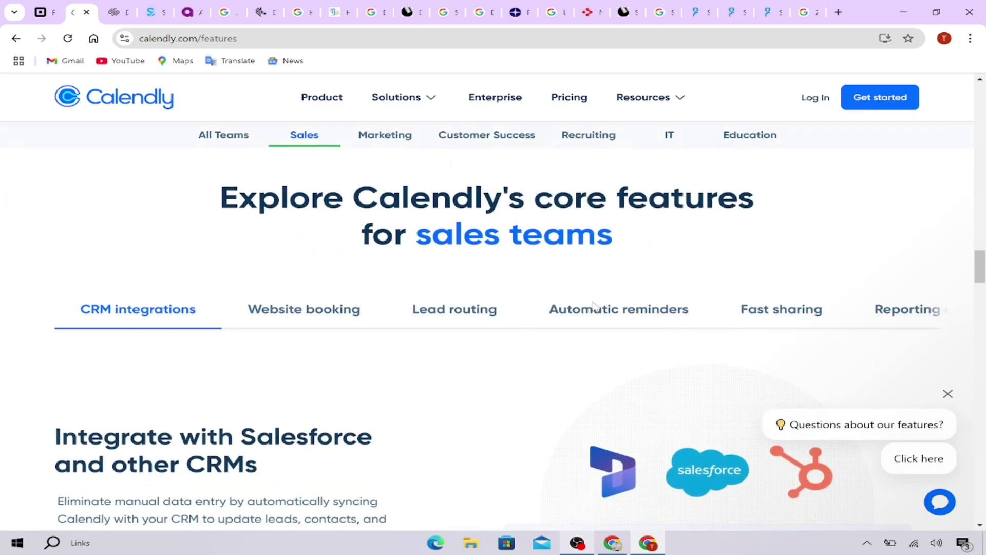
{"action": "scroll", "coordinate": [594, 307], "scroll_direction": "down", "scroll_amount": 2}
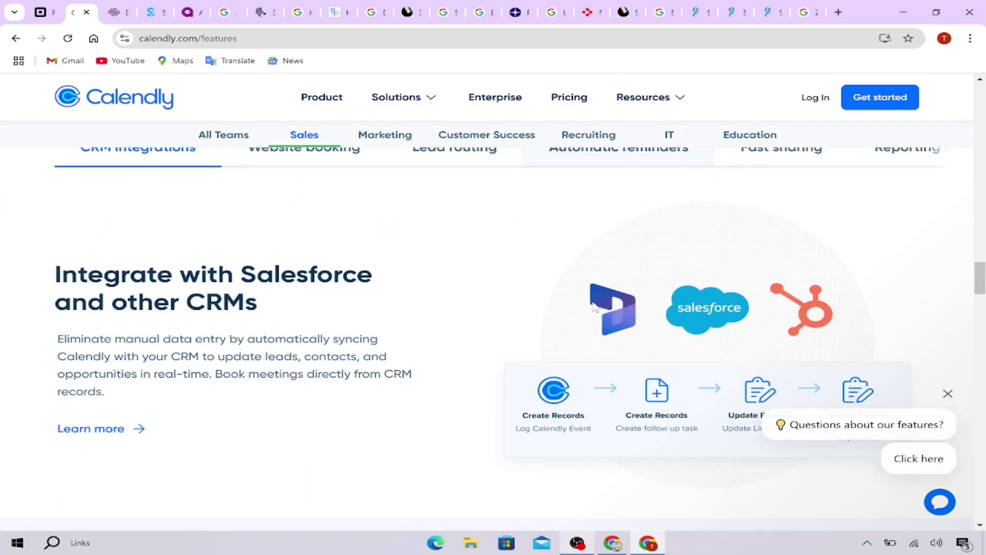
{"action": "scroll", "coordinate": [594, 307], "scroll_direction": "up", "scroll_amount": 1}
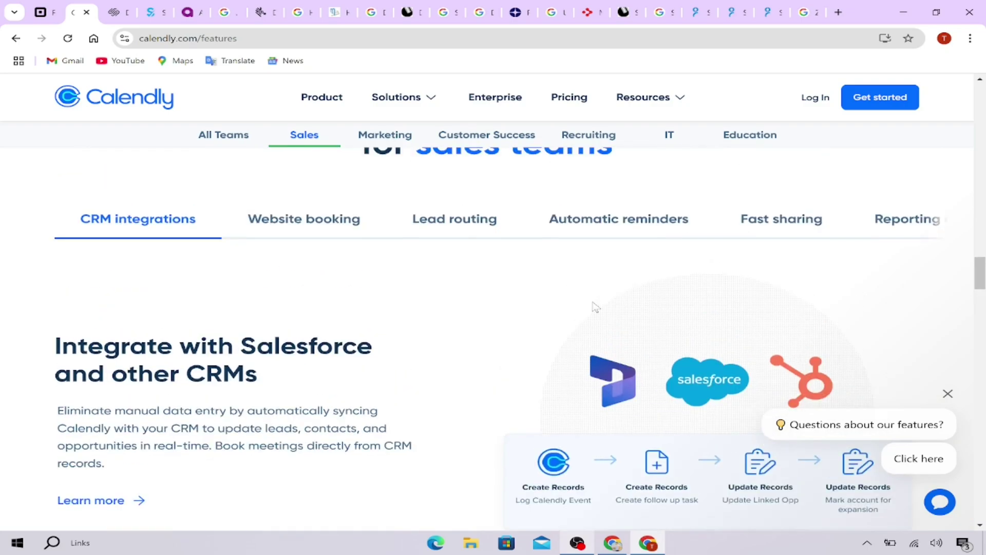
{"action": "scroll", "coordinate": [594, 307], "scroll_direction": "up", "scroll_amount": 1}
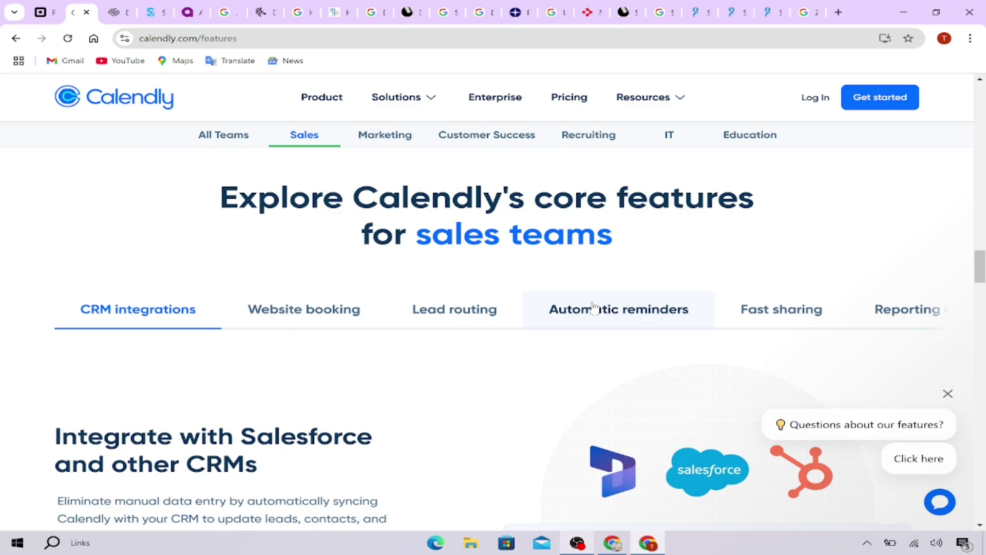
{"action": "key", "text": "ctrl+Tab"}
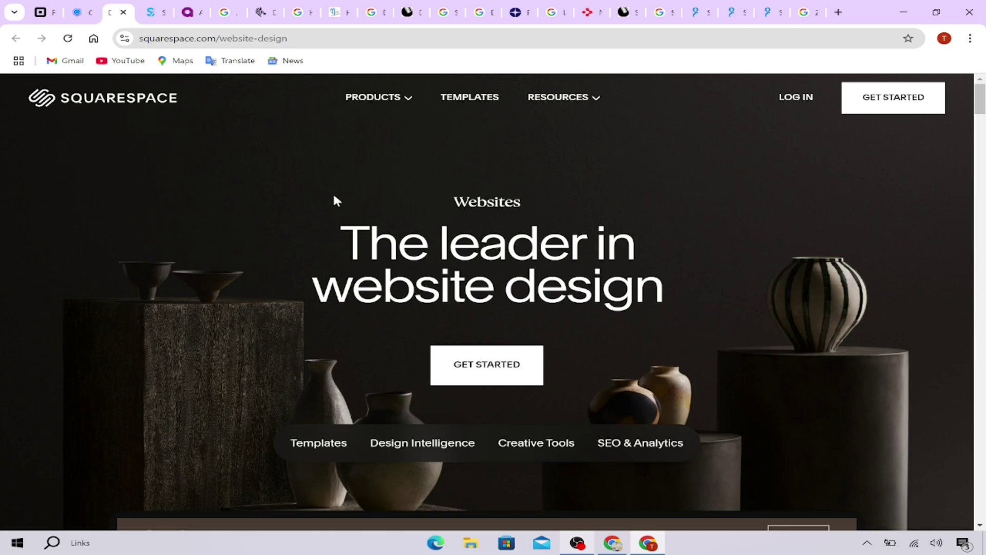
{"action": "scroll", "coordinate": [334, 201], "scroll_direction": "down", "scroll_amount": 1}
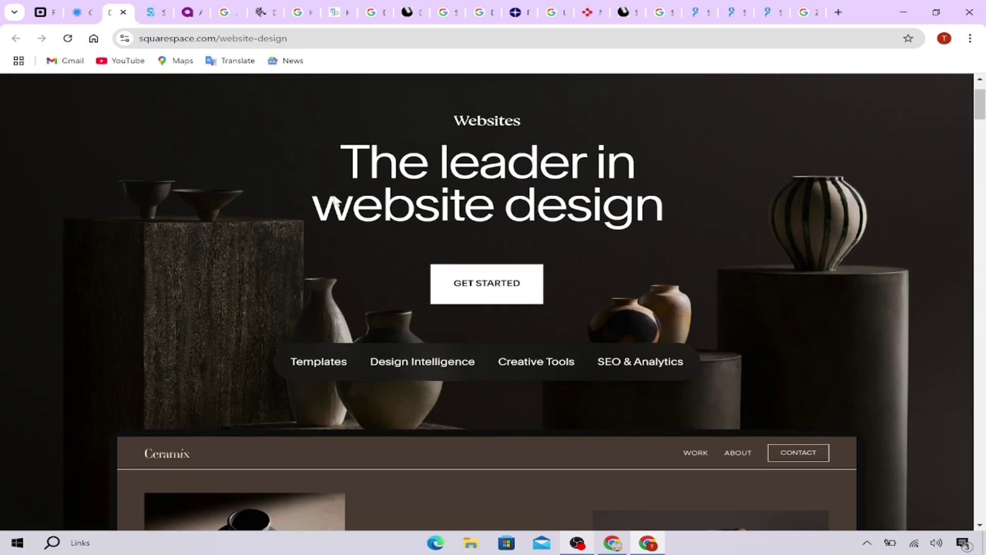
{"action": "scroll", "coordinate": [494, 300], "scroll_direction": "down", "scroll_amount": 1}
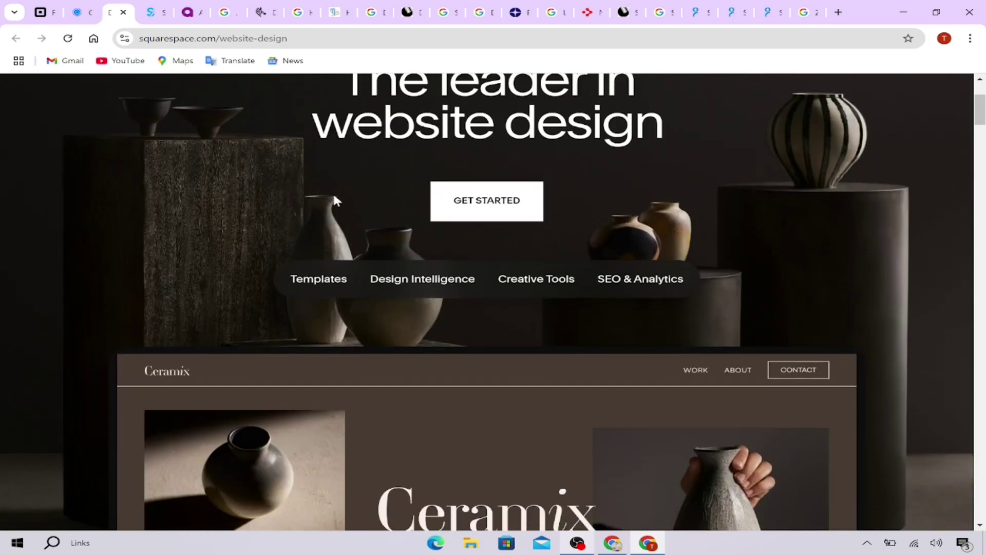
{"action": "scroll", "coordinate": [335, 200], "scroll_direction": "down", "scroll_amount": 1}
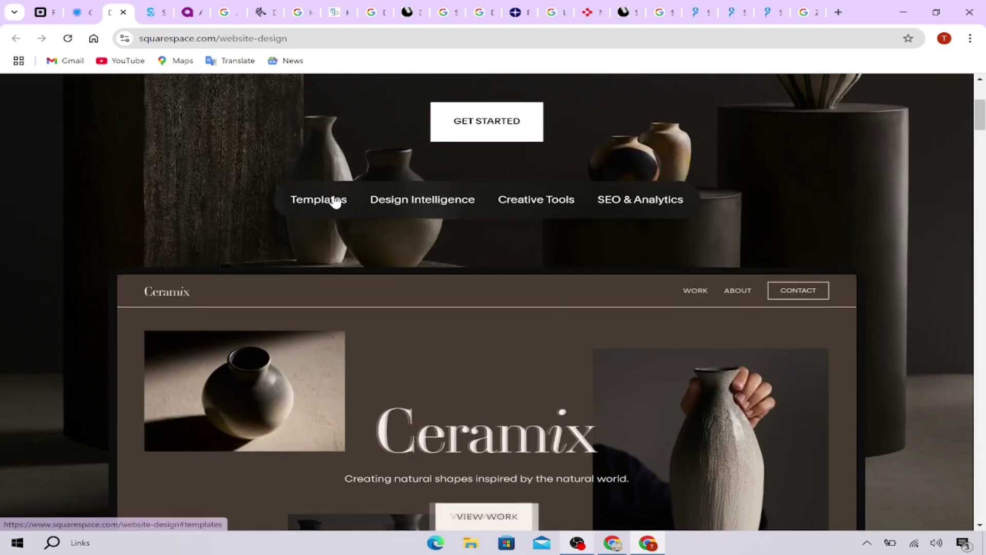
{"action": "scroll", "coordinate": [334, 200], "scroll_direction": "up", "scroll_amount": 2}
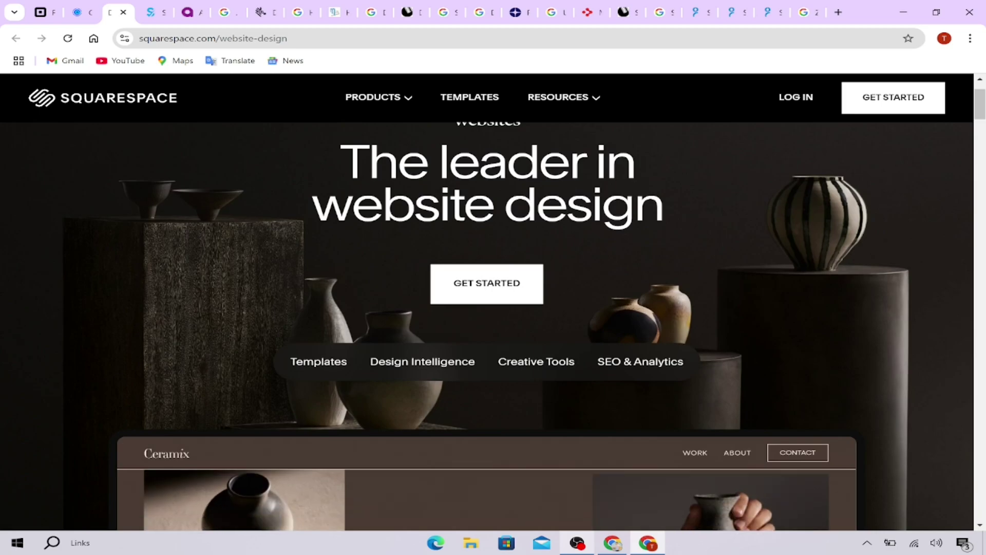
{"action": "scroll", "coordinate": [493, 308], "scroll_direction": "down", "scroll_amount": 1}
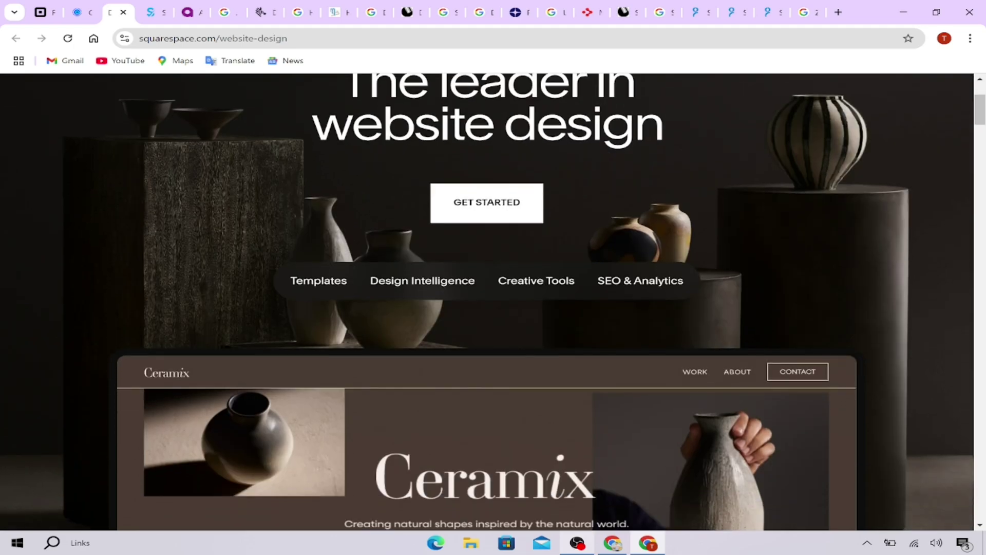
{"action": "scroll", "coordinate": [494, 308], "scroll_direction": "down", "scroll_amount": 2}
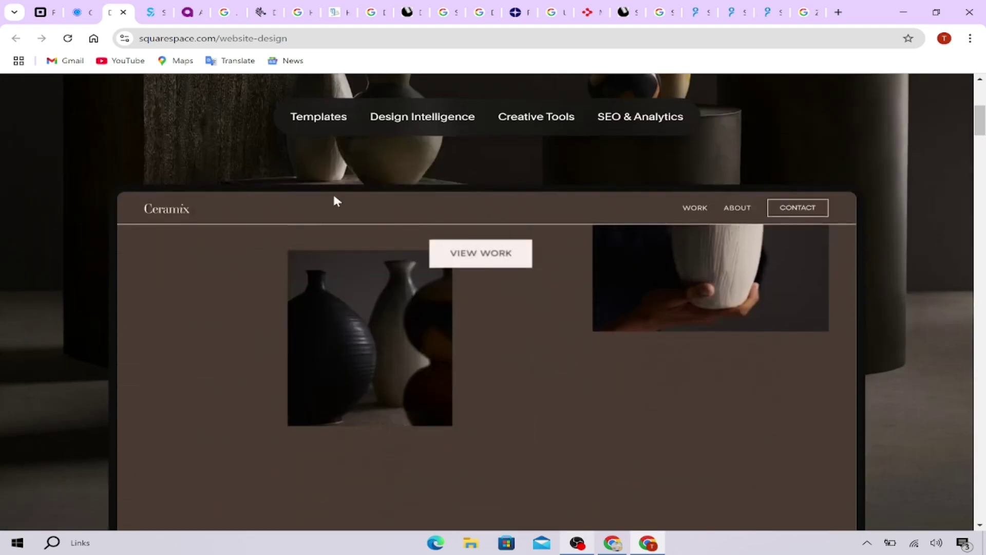
Close Chrome with Alt+F4 to reveal the bookshelf wallpaper desktop
{"action": "key", "text": "alt+F4"}
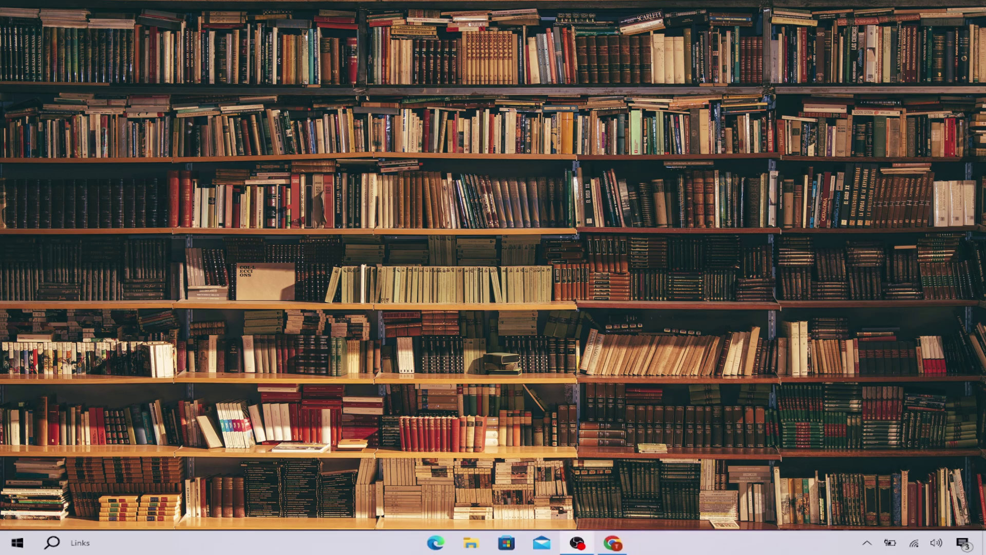